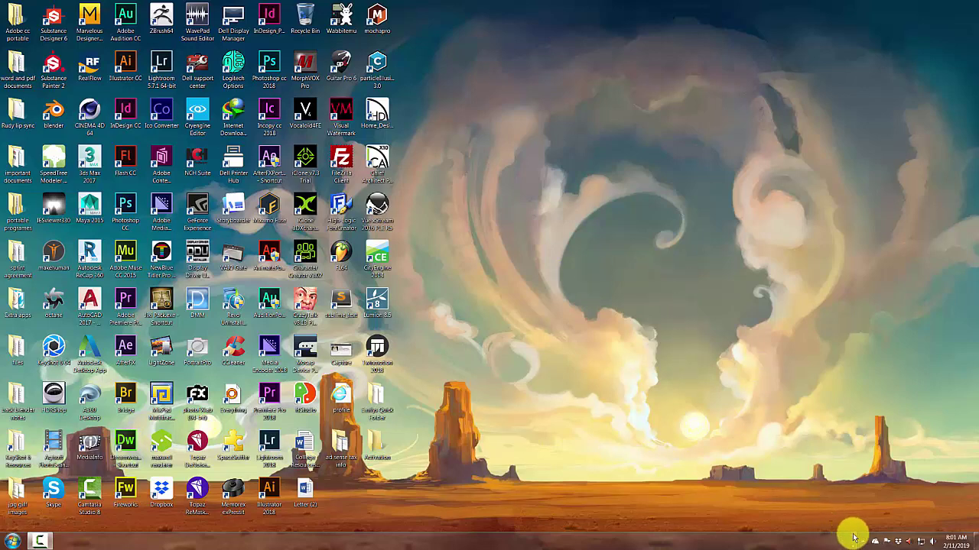
Switch to MakeHuman and dress the base character in the Male casualsuit05 outfit.
left_click(839, 541)
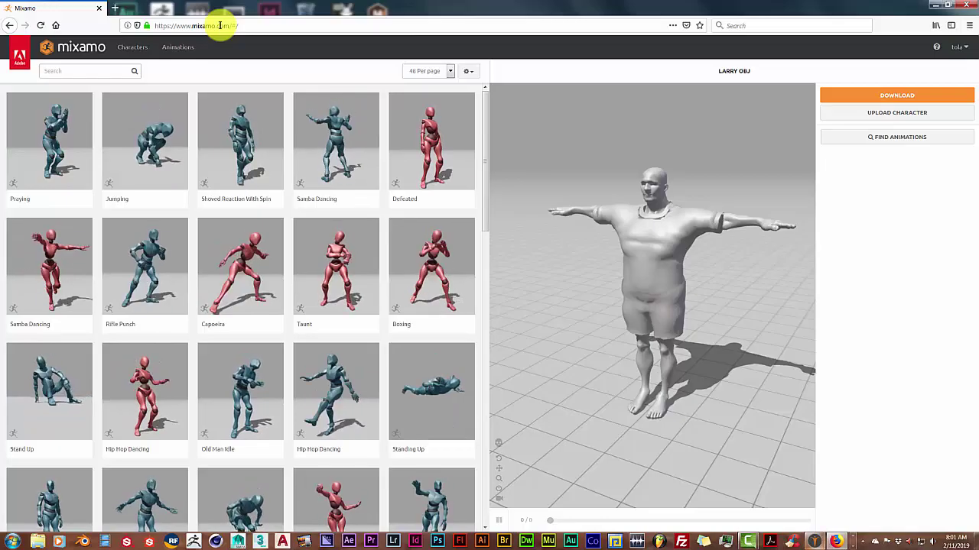
key("alt+Tab")
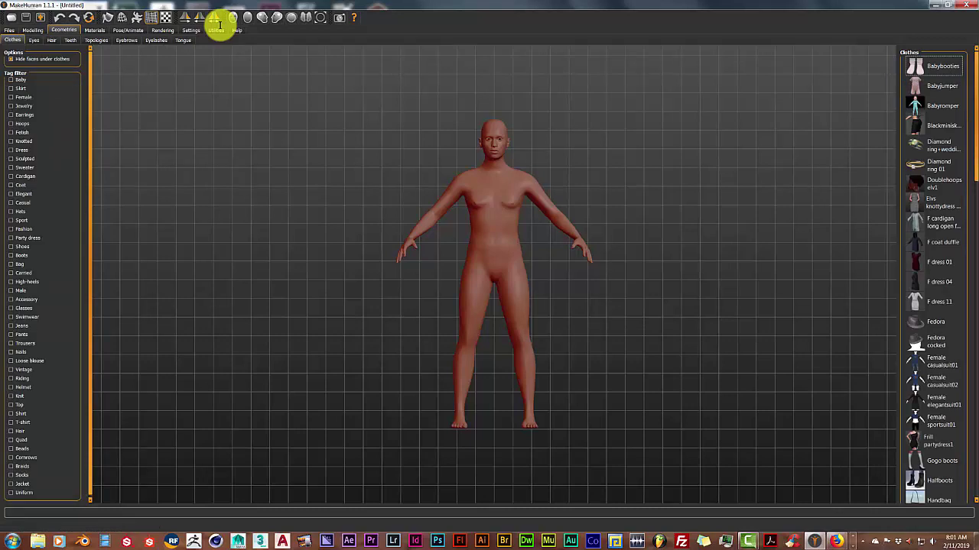
scroll(934, 274, "down", 6)
scroll(933, 275, "up", 3)
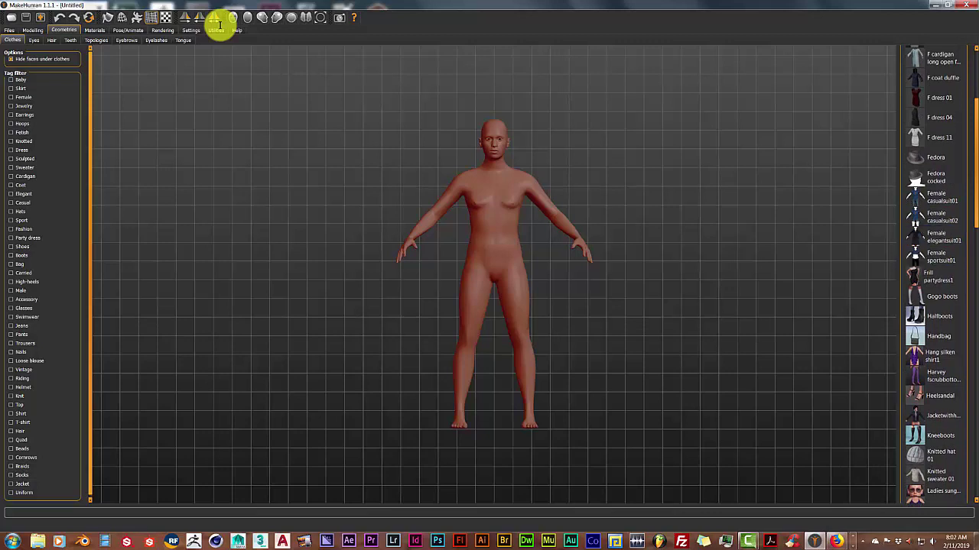
scroll(933, 274, "down", 5)
scroll(932, 276, "down", 7)
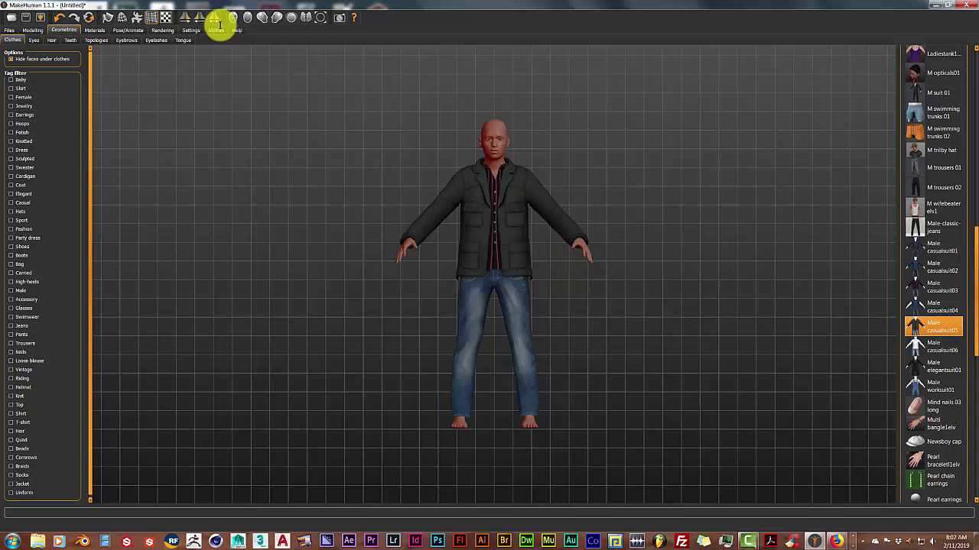
Put the character in a T-pose and apply the Middleage asian male skin to it.
key("ctrl+p")
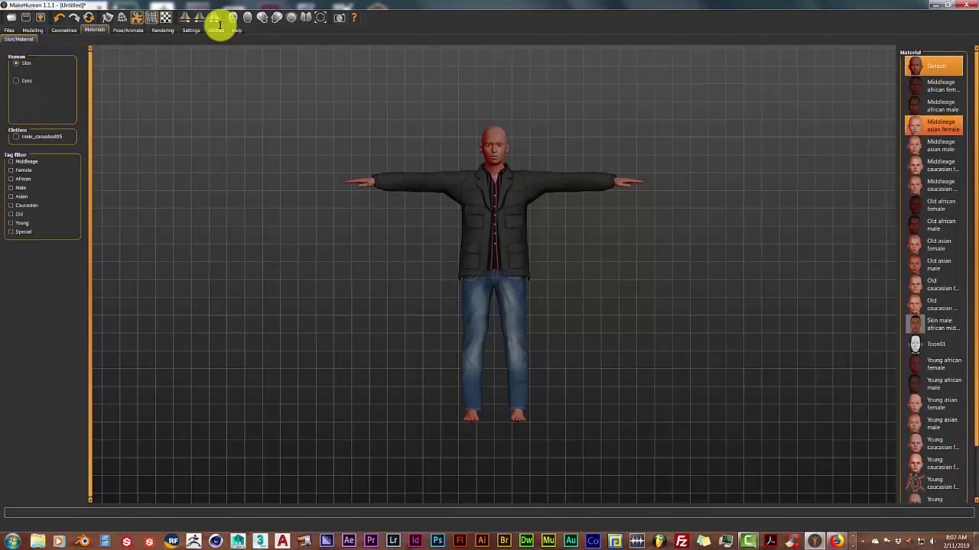
left_click(934, 145)
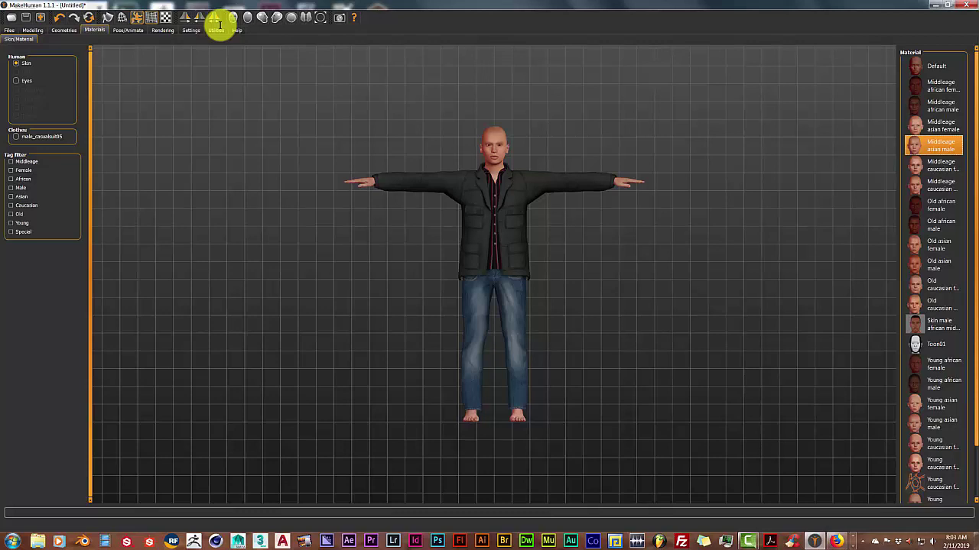
Set up the character export as Wavefront obj with the scale units in meter, and open the choice of save location.
key("ctrl+l")
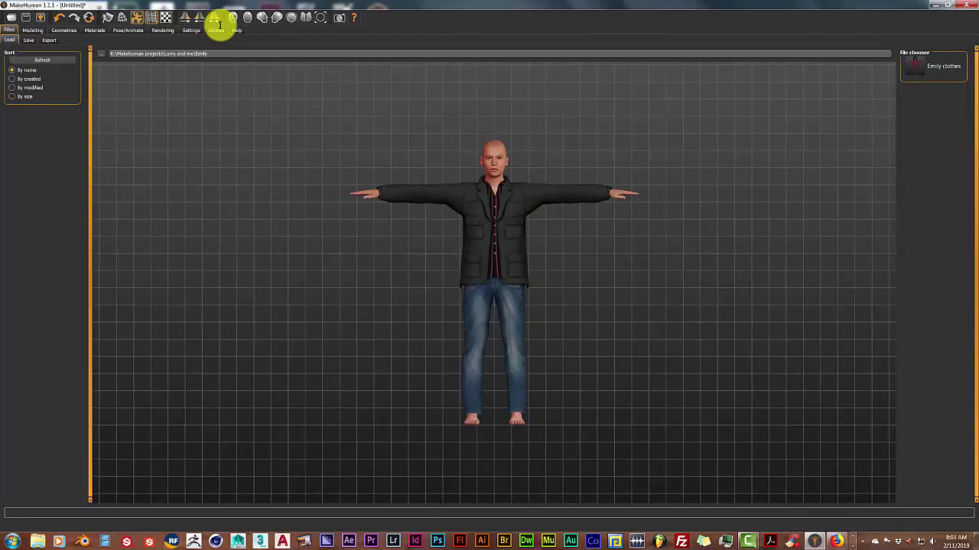
key("ctrl+e")
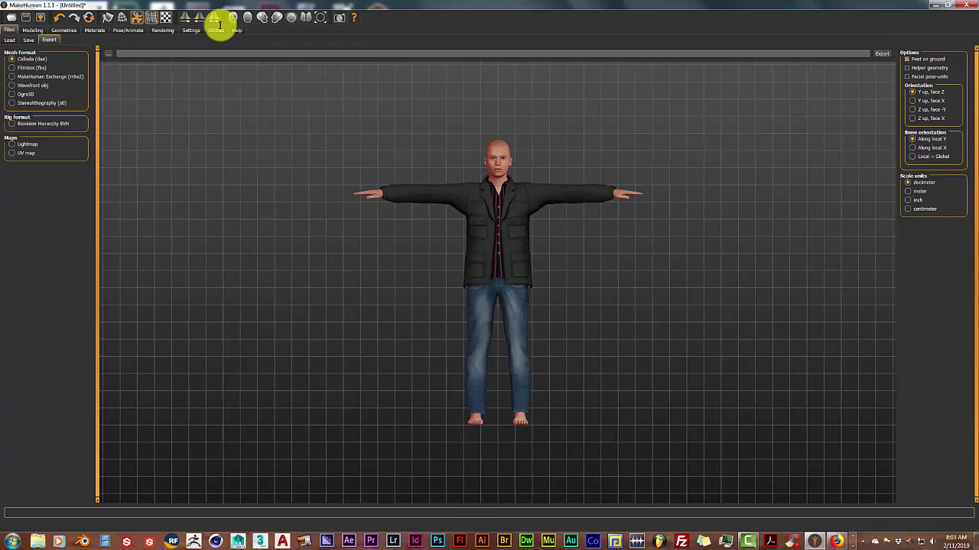
key("Down")
key("Down")
key("Down")
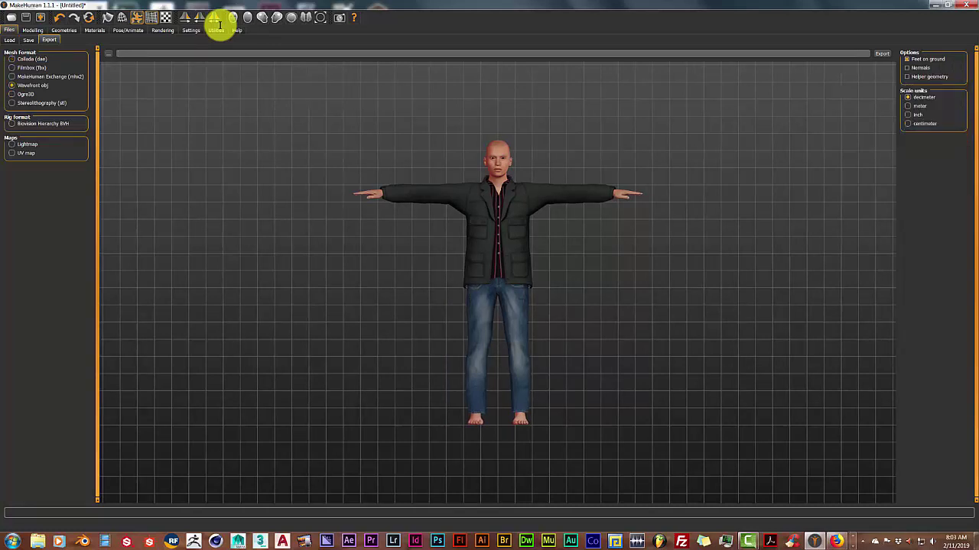
key("alt+Tab")
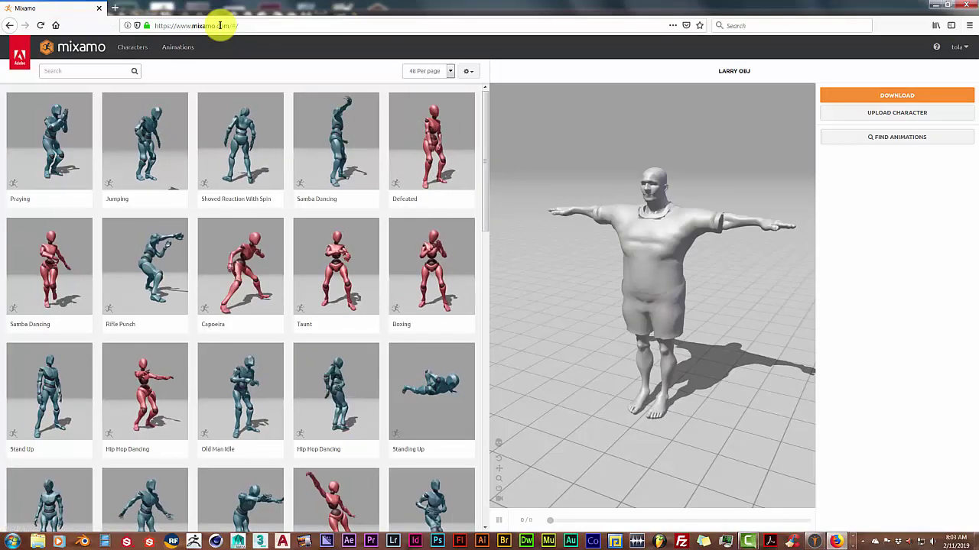
key("alt+Tab")
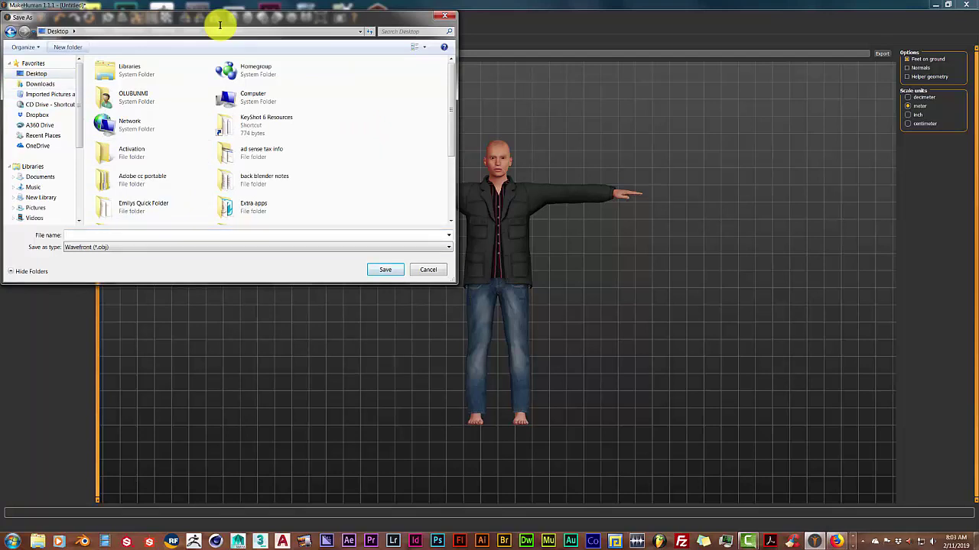
Export the character as toba.obj into a new desktop folder named mix and exit MakeHuman without saving the project.
key("ctrl+shift+n")
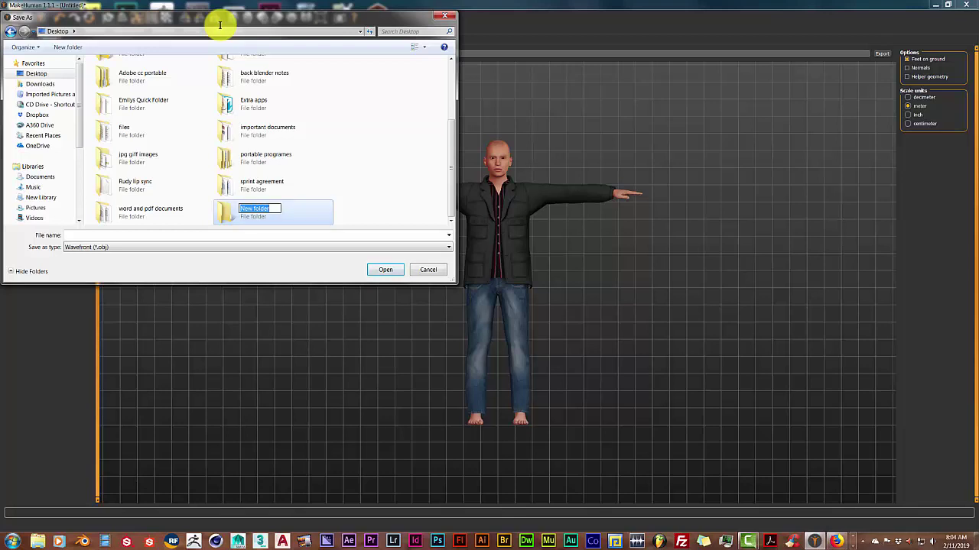
type("mix")
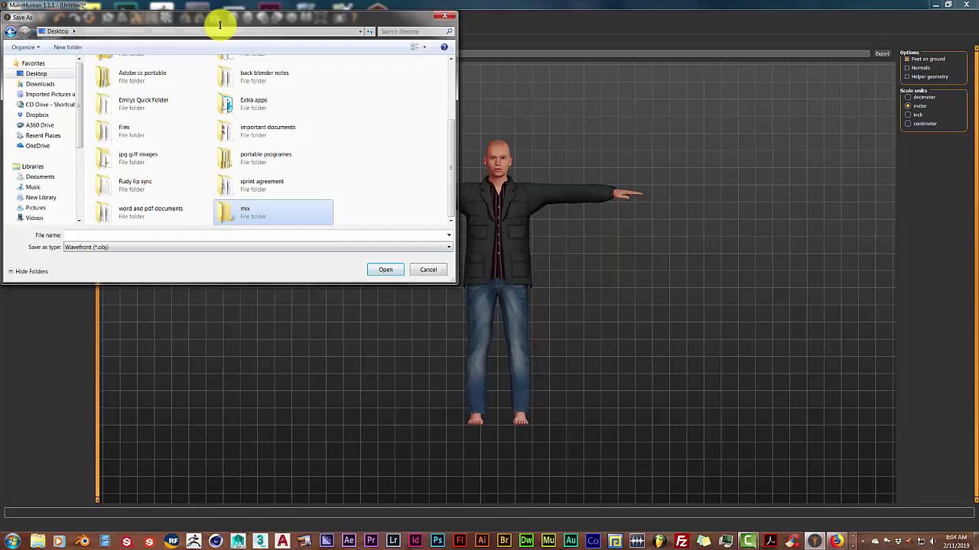
key("Return")
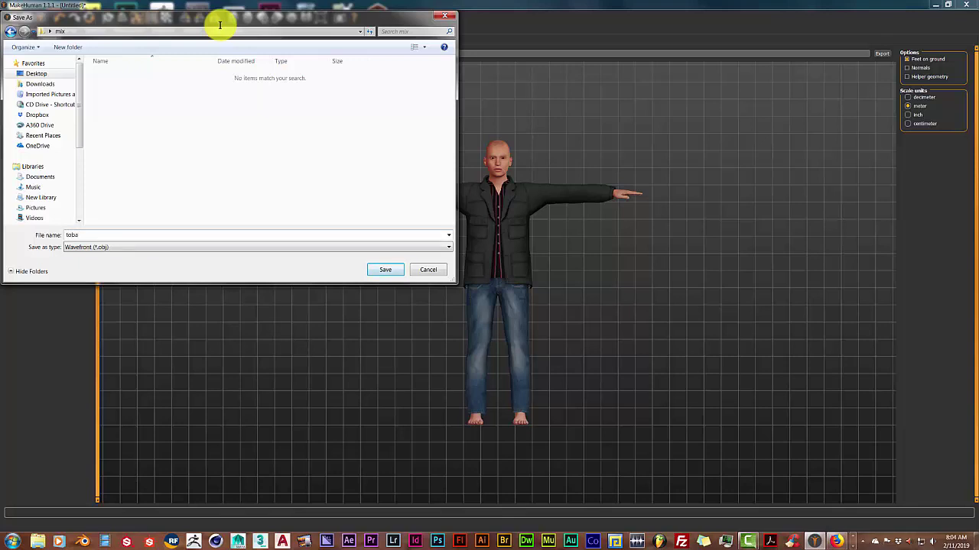
key("Return")
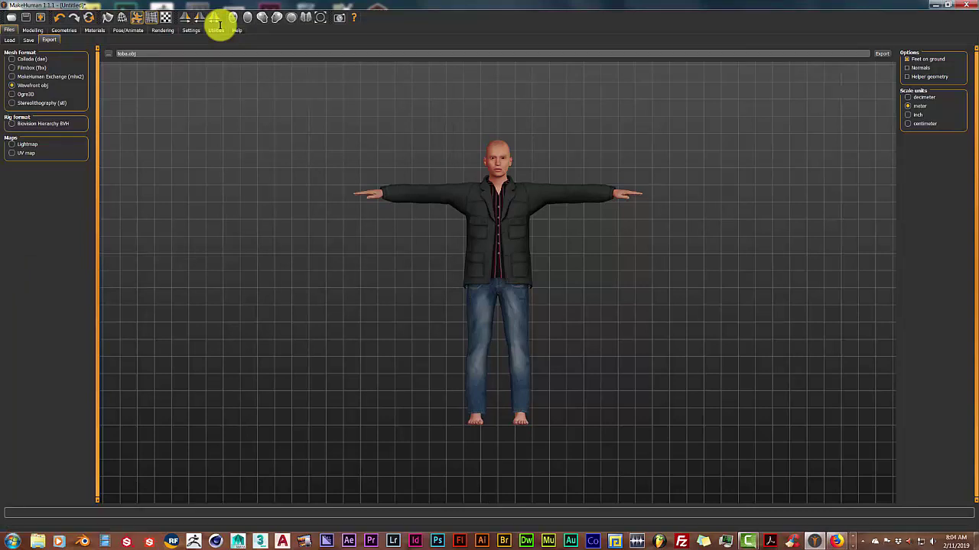
key("alt+F4")
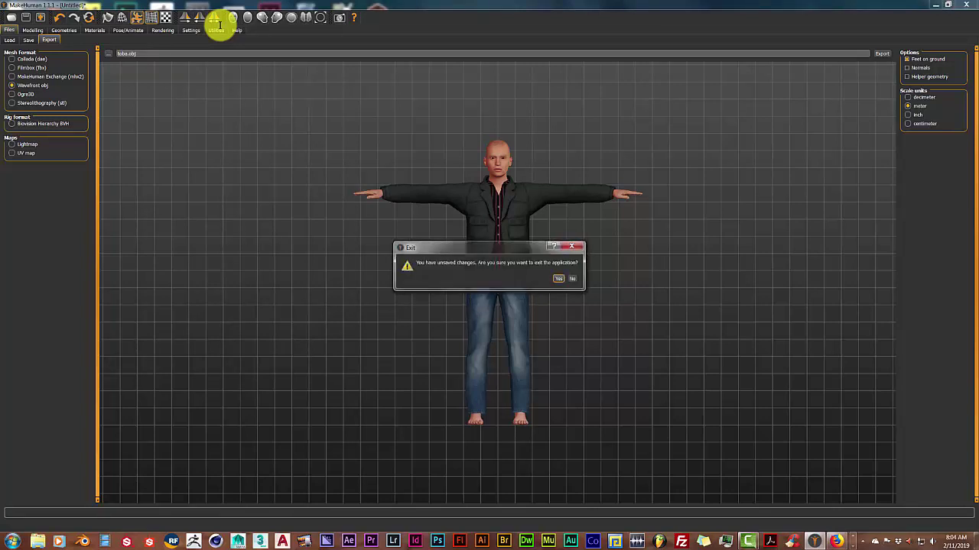
key("Escape")
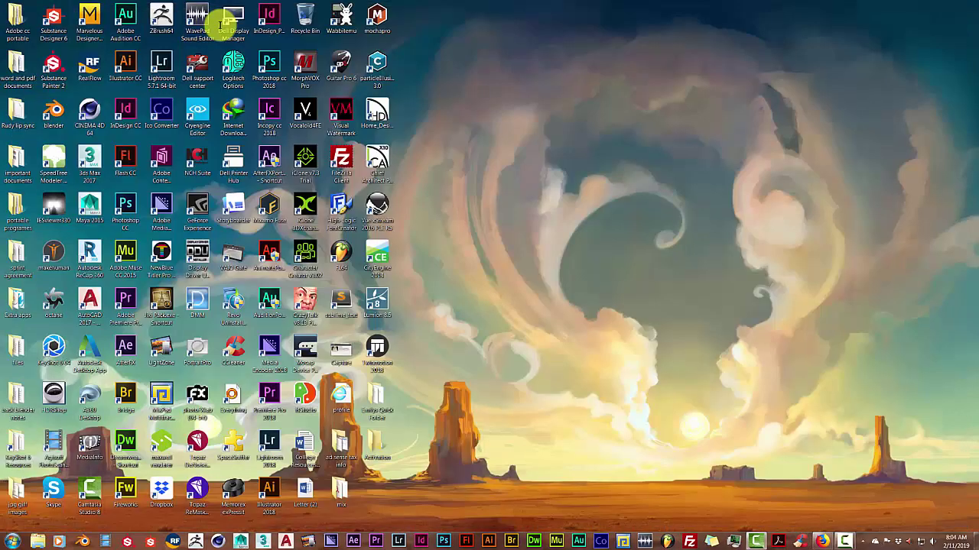
Switch to Mixamo in Firefox, open the character upload dialog and resize the browser window to half of the screen beside the desktop.
key("alt+Tab")
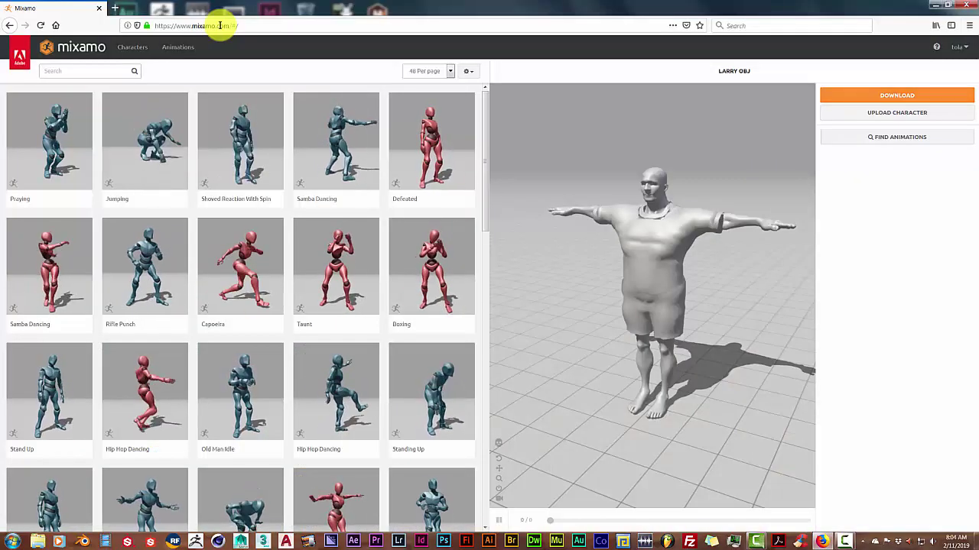
key("super+d")
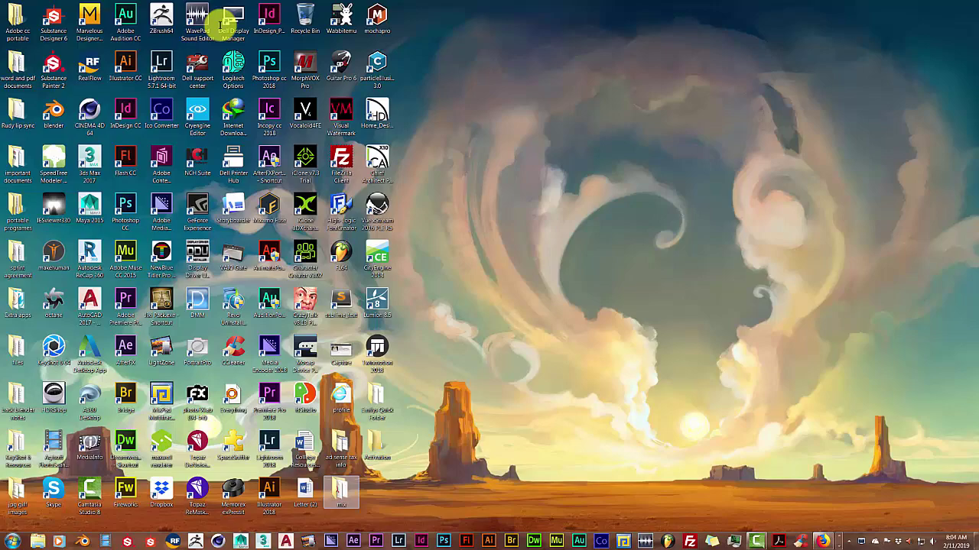
key("super+d")
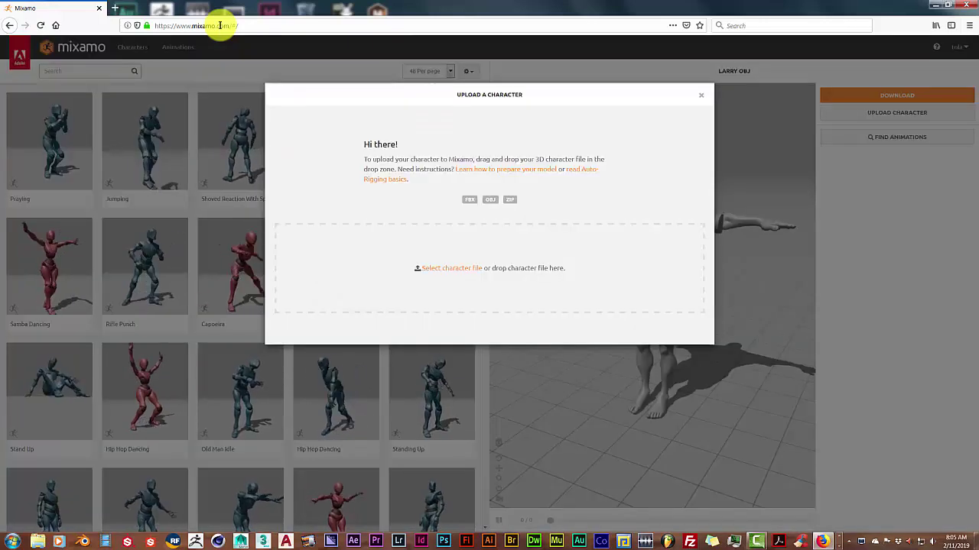
key("super+Down")
key("super+Right")
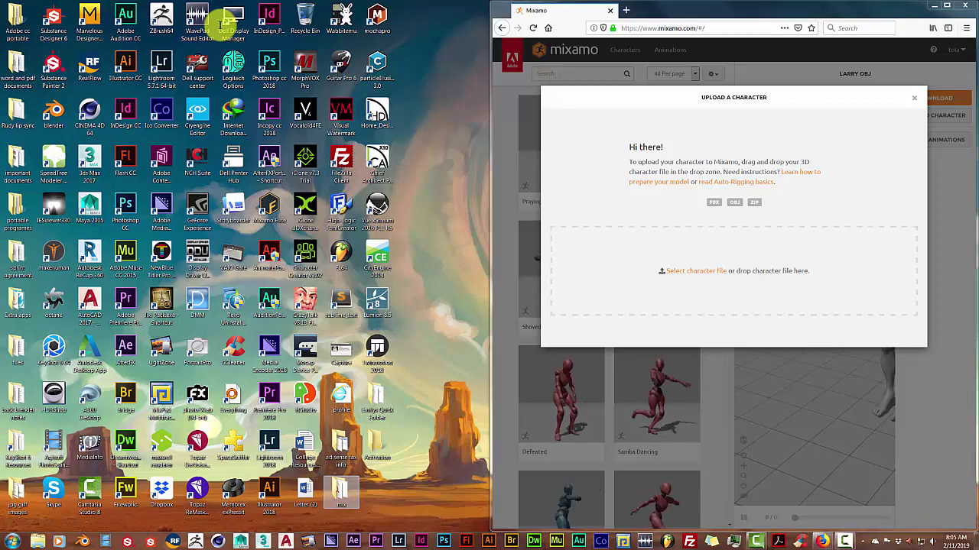
Open the mix folder on the desktop and upload its toba OBJ file to Mixamo as the new character.
key("Return")
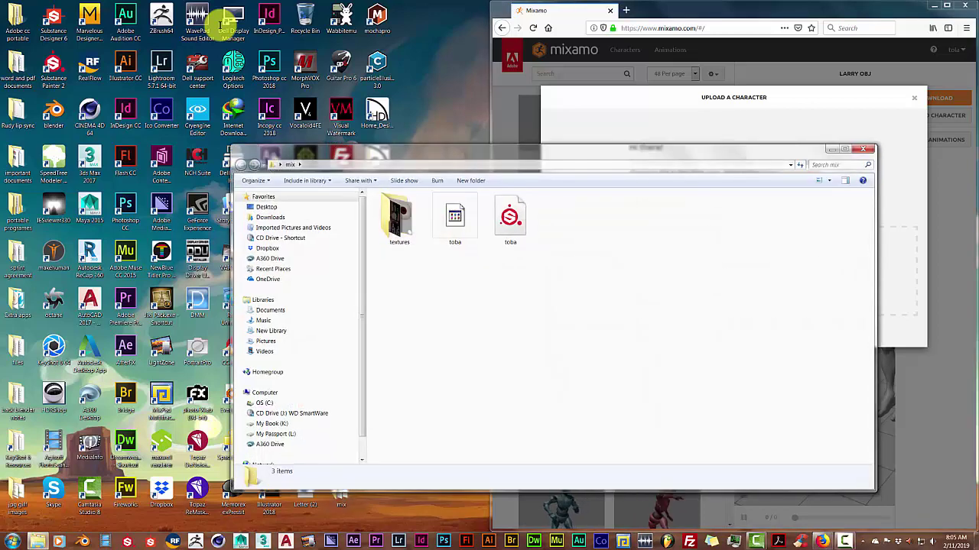
left_click_drag(535, 149, 231, 139)
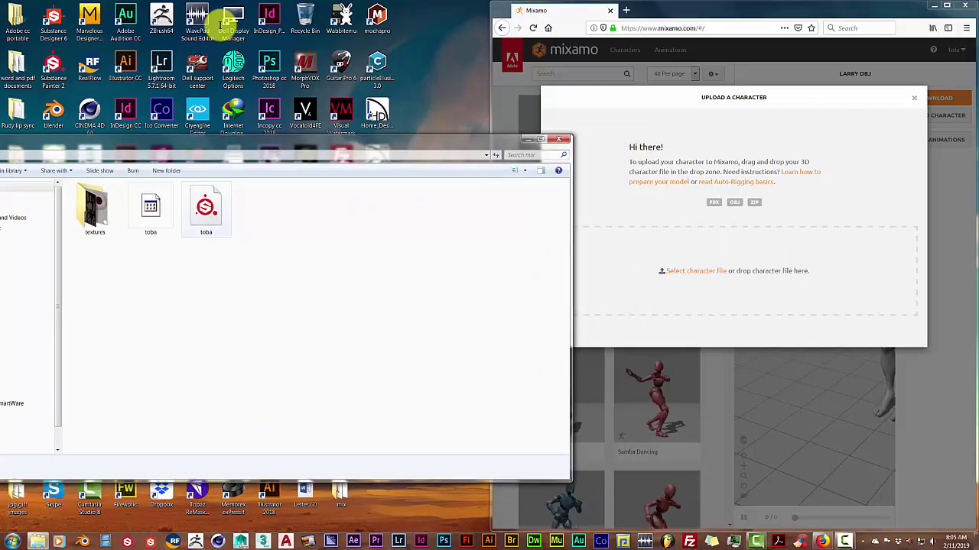
left_click_drag(201, 206, 688, 279)
left_click_drag(500, 280, 725, 258)
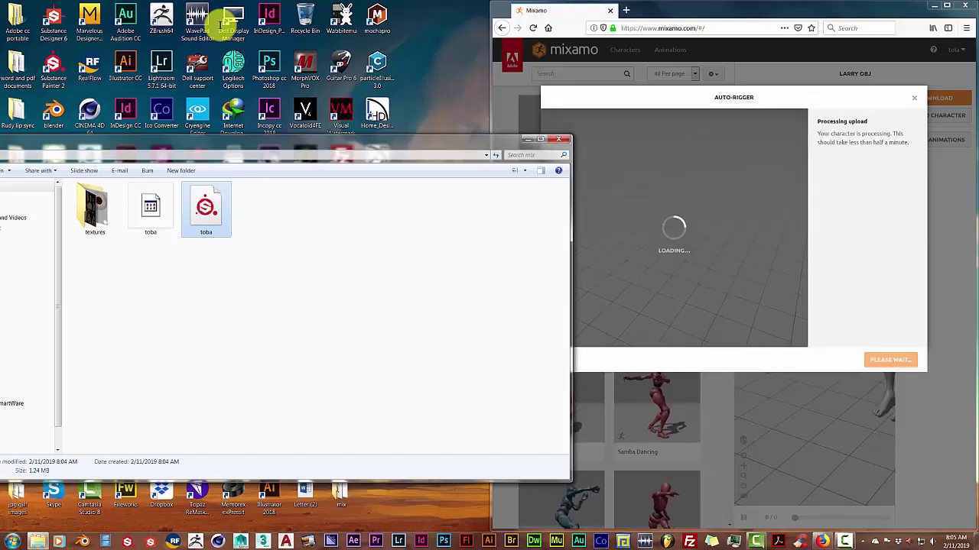
Maximize the browser window and accept the character's front-facing orientation in the Auto-Rigger.
left_click_drag(306, 139, 228, 135)
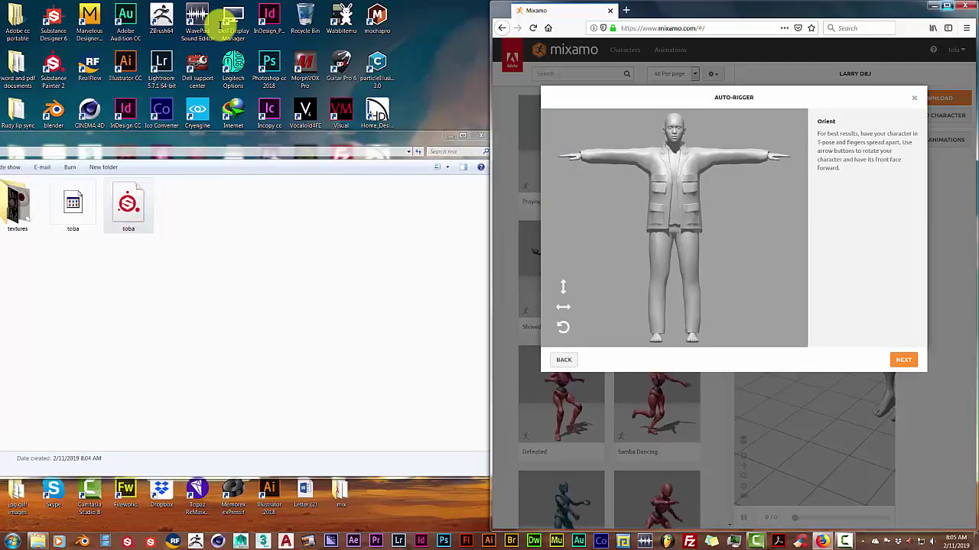
key("super+Up")
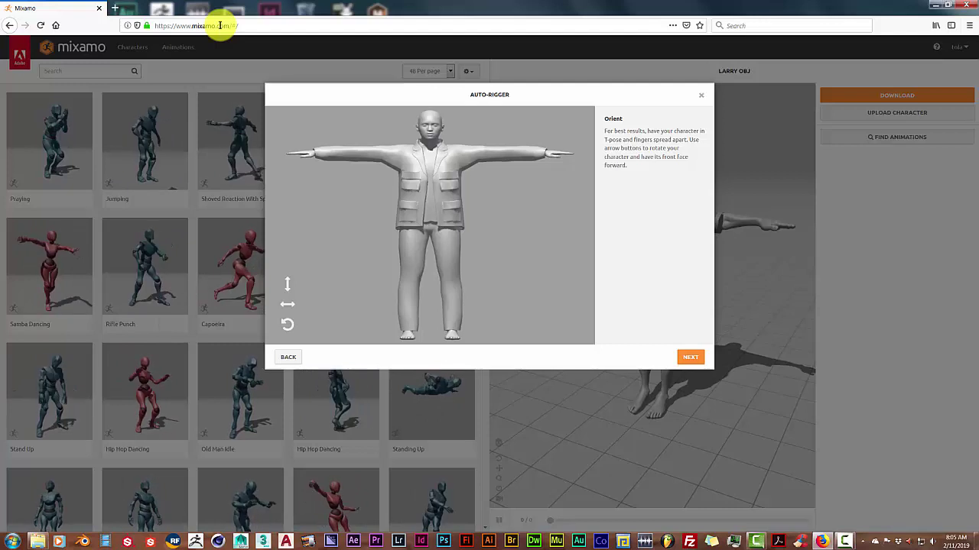
key("Return")
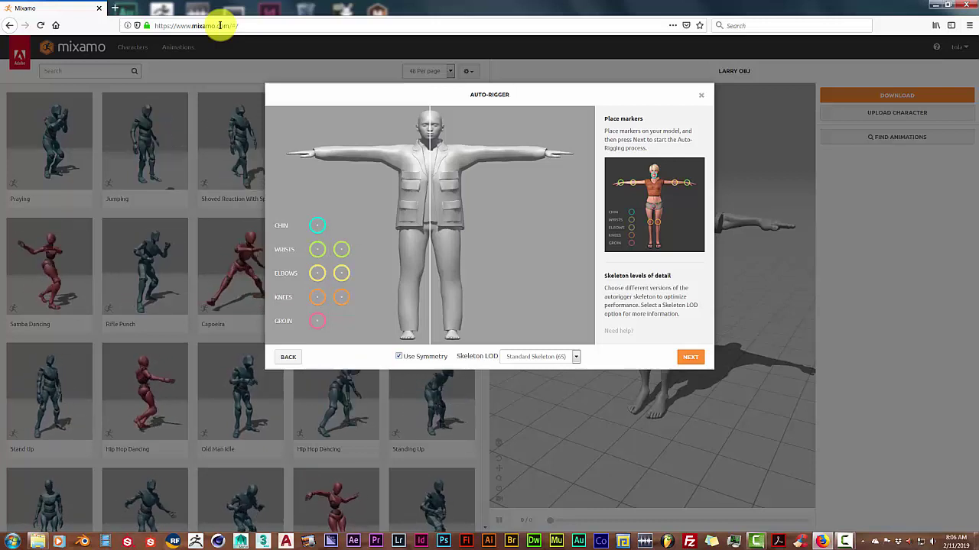
Place the Auto-Rigger markers on the character's chin and both wrists, using symmetry.
mouse_move(317, 225)
left_mouse_down()
mouse_move(375, 199)
mouse_move(574, 178)
left_mouse_up()
left_click_drag(529, 153, 430, 140)
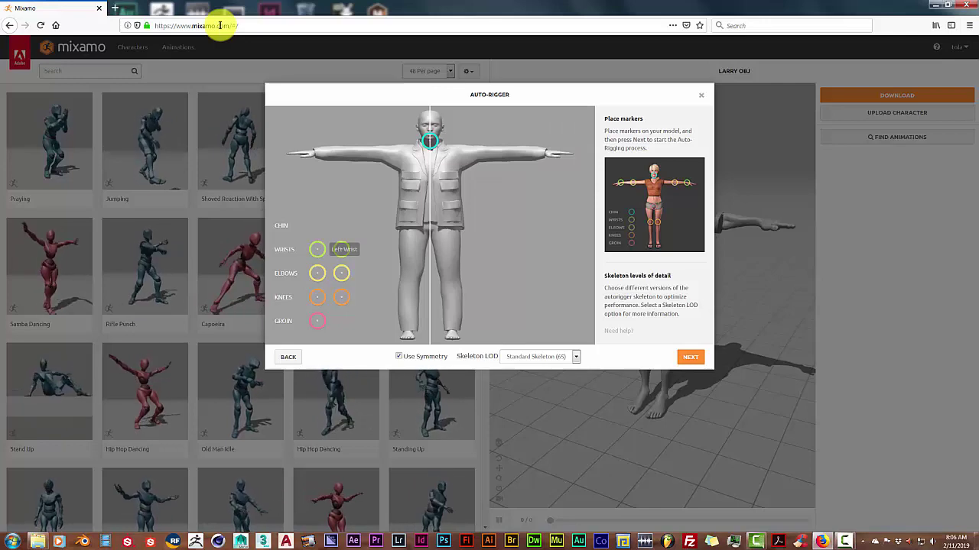
mouse_move(317, 249)
left_mouse_down()
mouse_move(327, 175)
mouse_move(314, 154)
left_mouse_up()
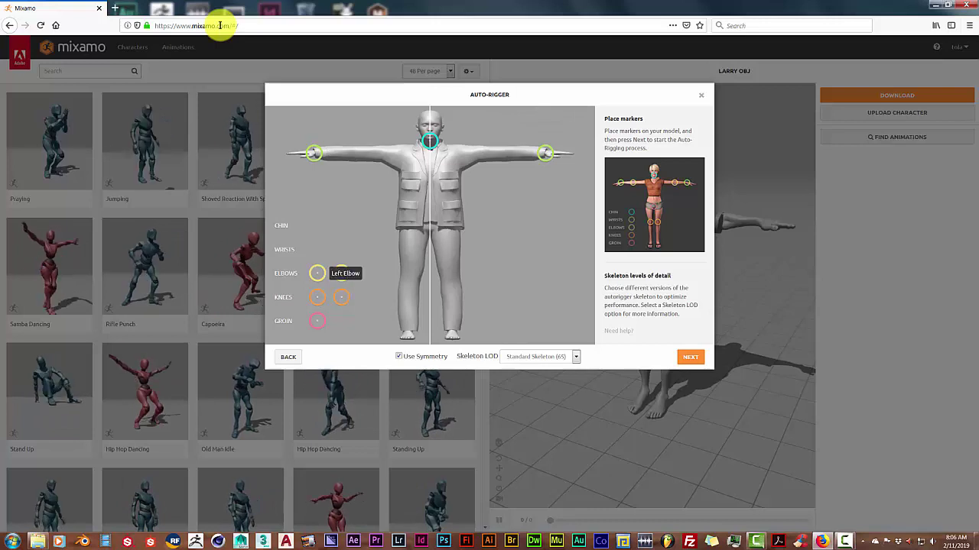
Place the symmetric elbow and knee markers on the character's elbows and knees, and the groin marker between the legs.
left_click_drag(317, 273, 412, 271)
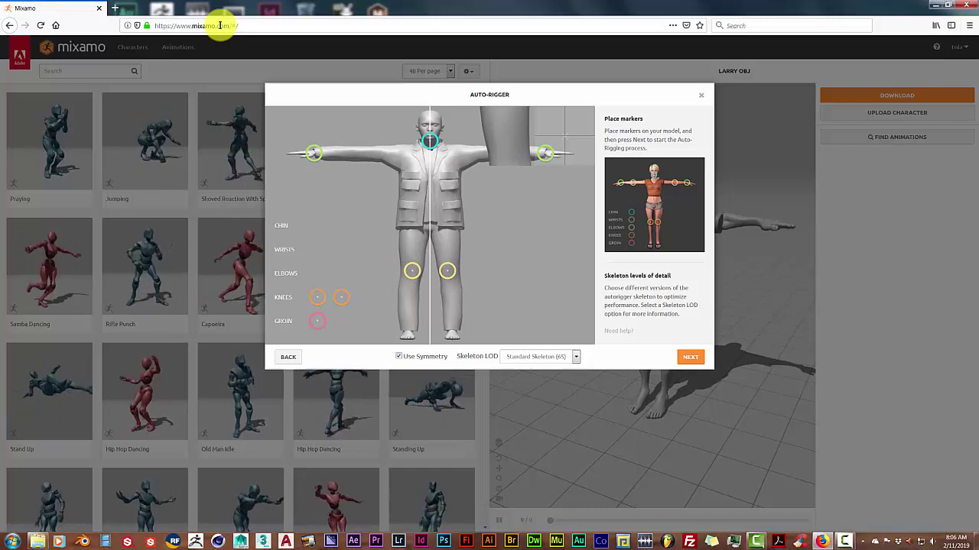
left_click_drag(412, 271, 412, 272)
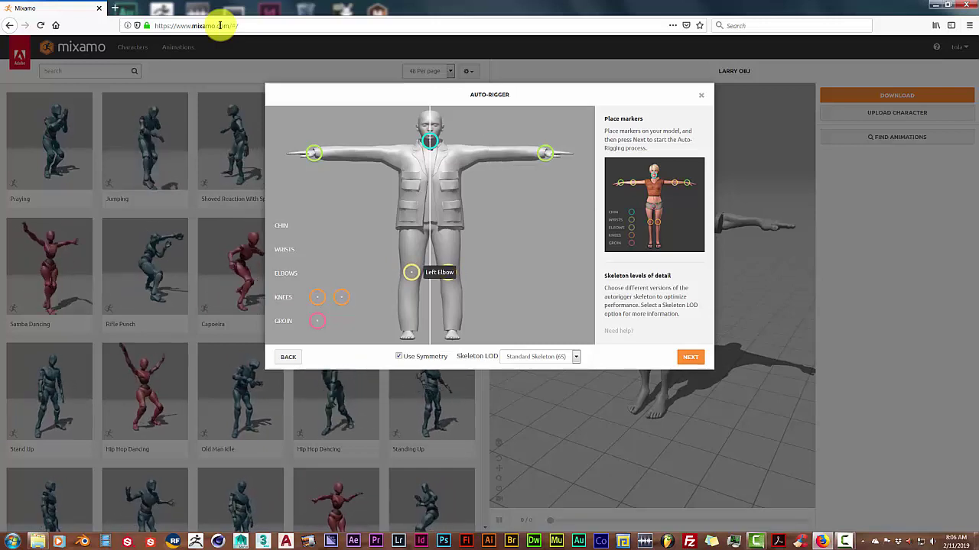
mouse_move(448, 272)
left_mouse_down()
mouse_move(456, 221)
mouse_move(492, 170)
mouse_move(487, 161)
mouse_move(507, 153)
left_mouse_up()
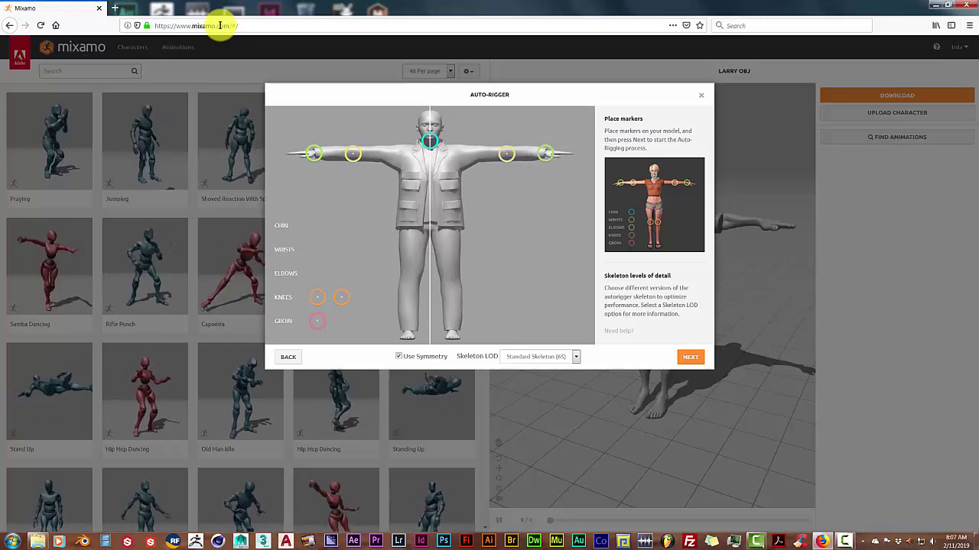
left_click_drag(341, 297, 411, 285)
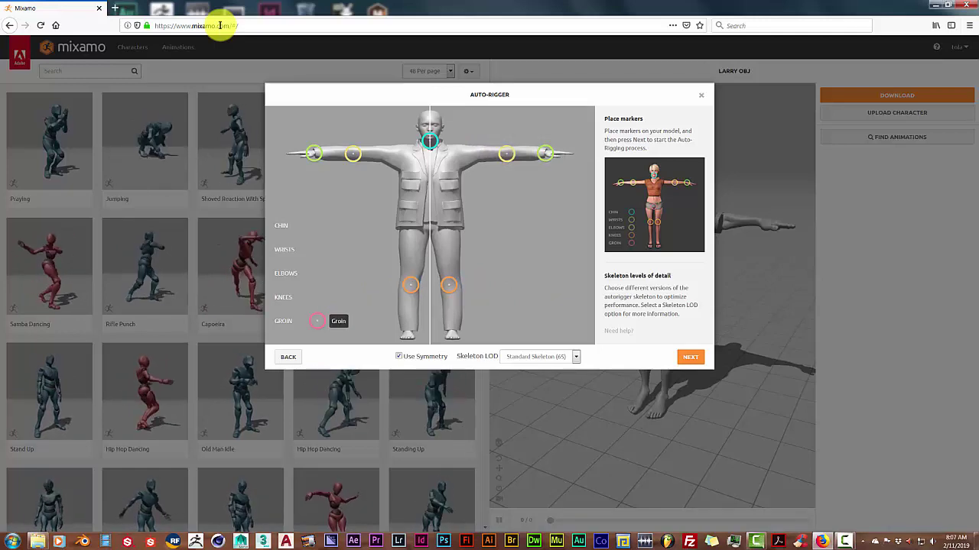
mouse_move(317, 321)
left_mouse_down()
mouse_move(399, 267)
mouse_move(430, 230)
left_mouse_up()
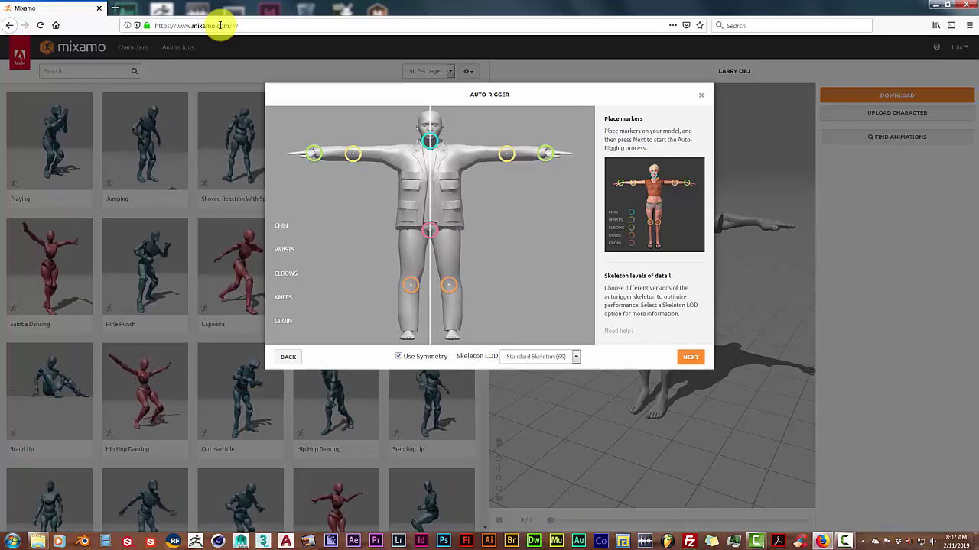
Review the Skeleton LOD options, keep Standard Skeleton (65), and try to auto-rig the character with the placed markers.
key("alt+Down")
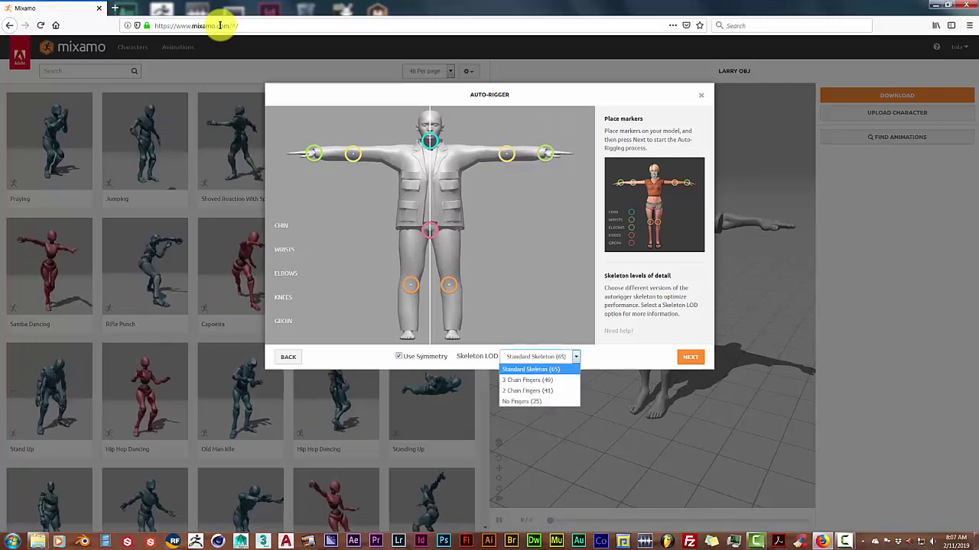
key("Down")
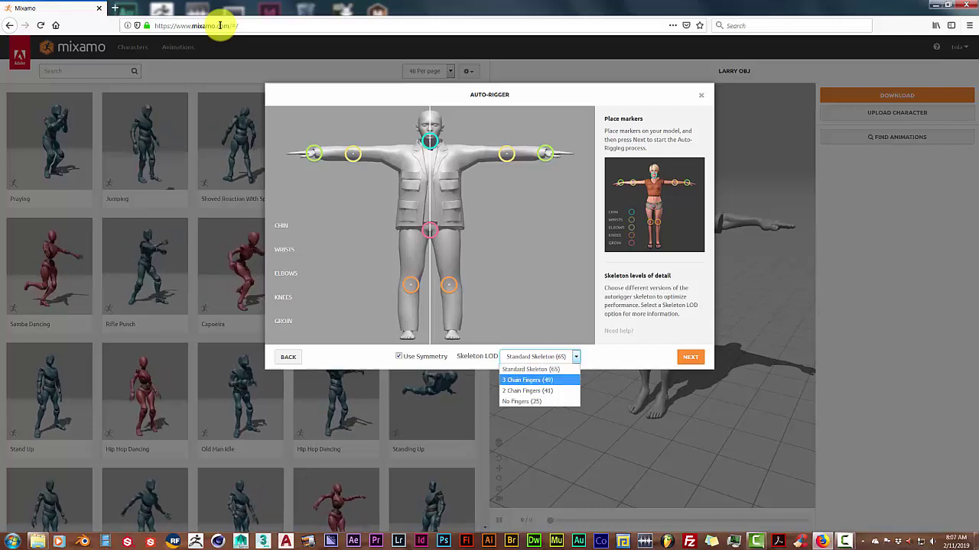
key("Down")
key("Down")
key("Home")
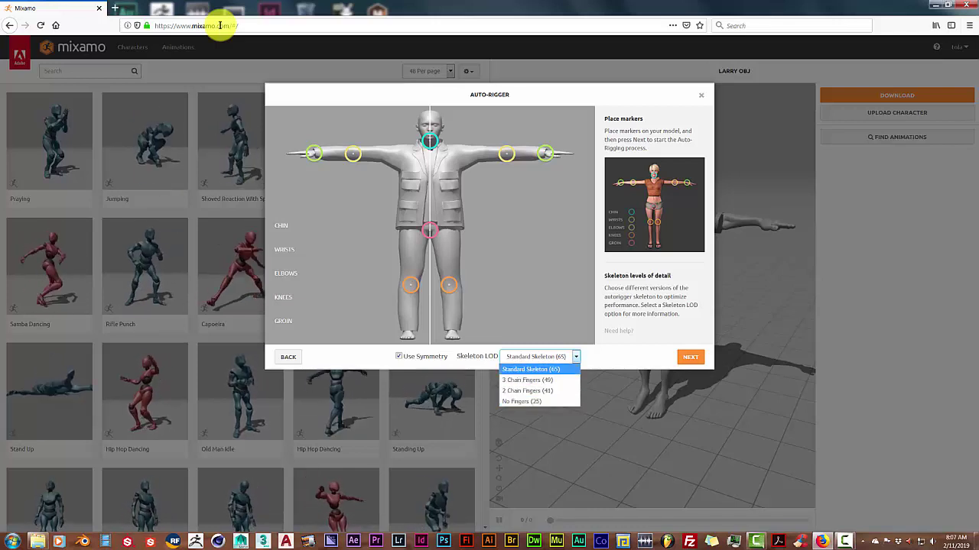
key("Return")
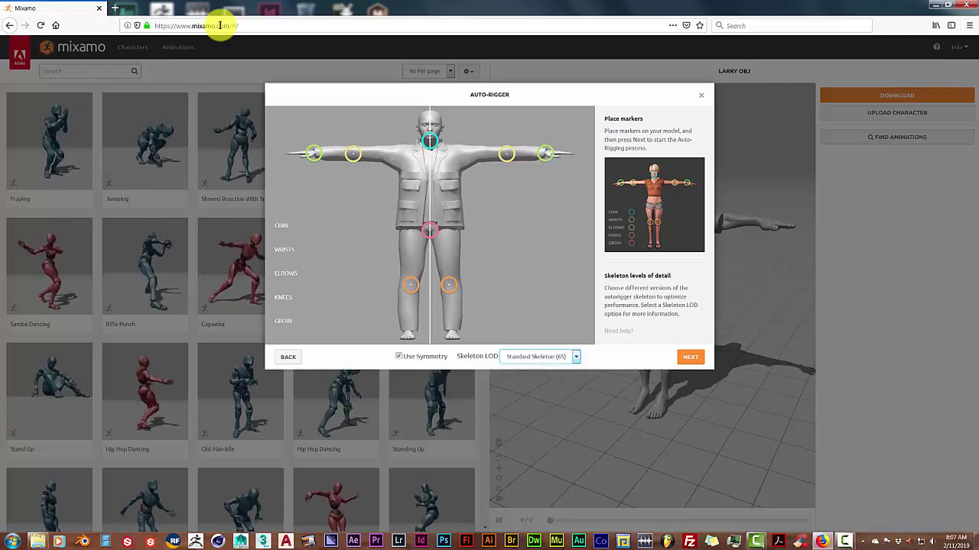
key("Tab")
key("Return")
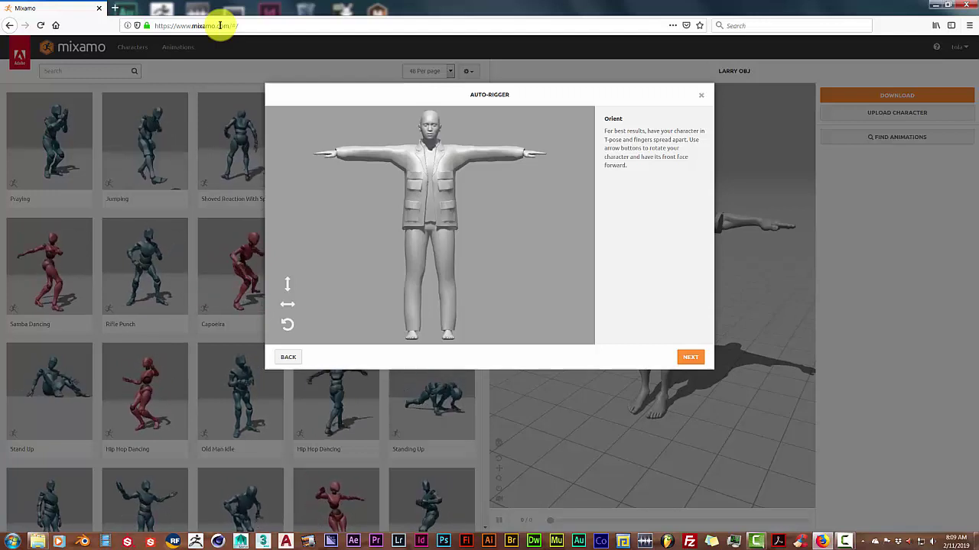
Accept the character's front-facing orientation and place the Auto-Rigger markers on the chin and both wrists, using symmetry.
key("Return")
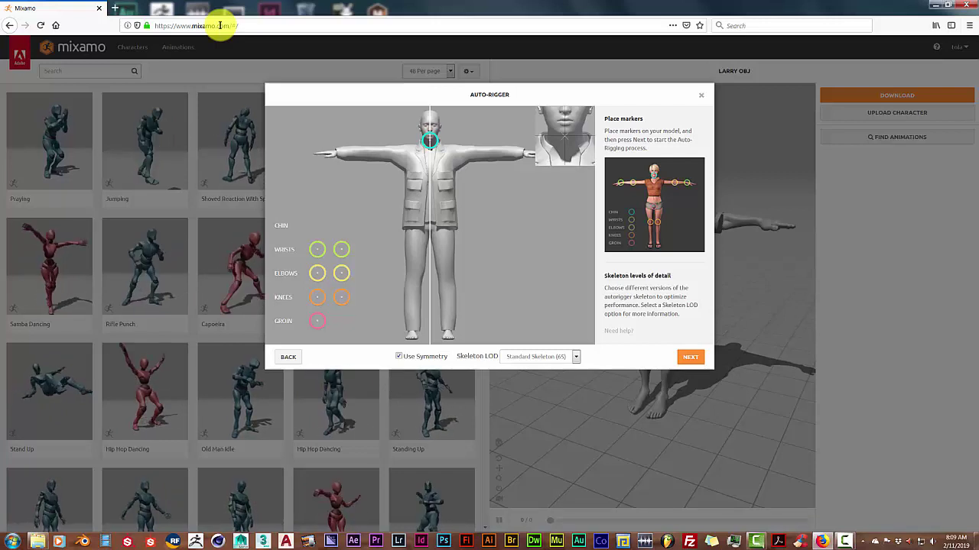
left_click_drag(430, 141, 429, 139)
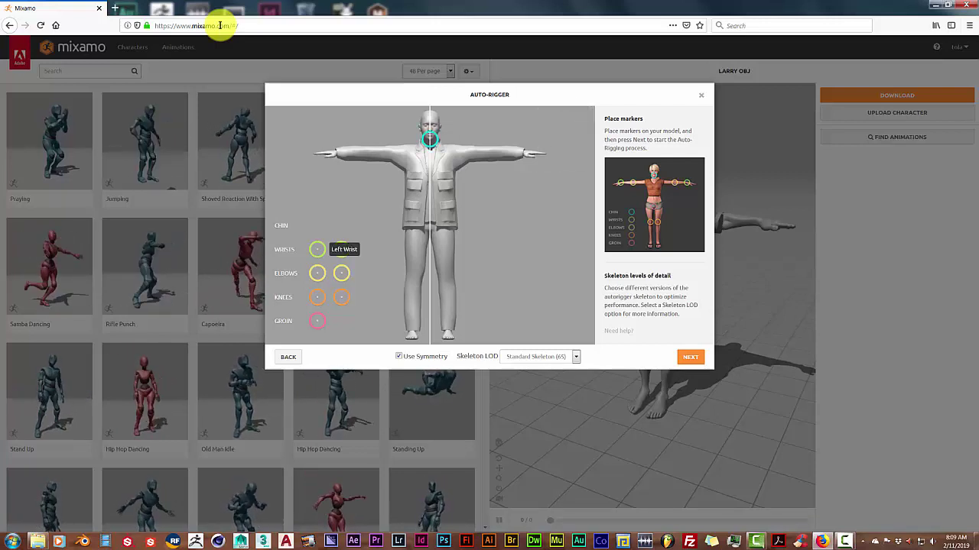
left_click_drag(317, 250, 337, 153)
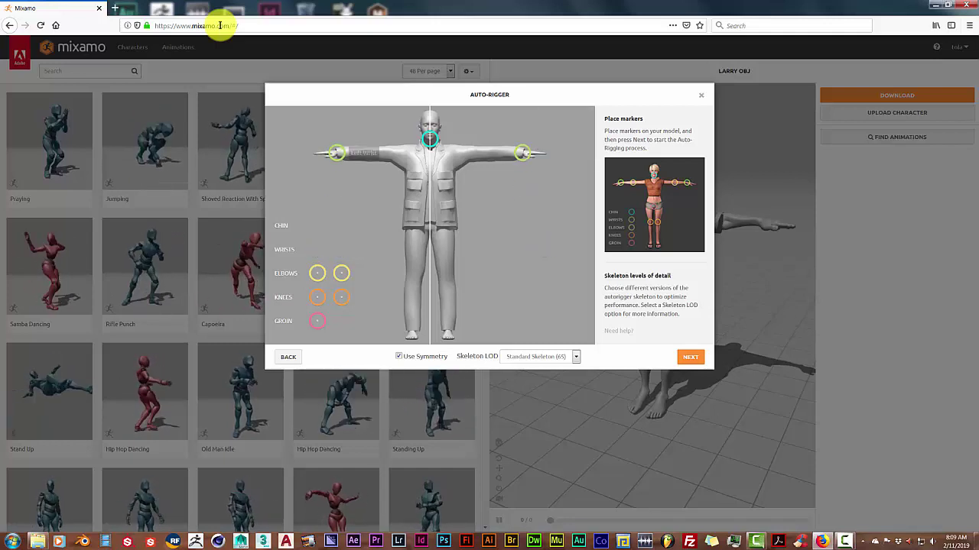
Place the symmetric elbow and knee markers on the character's elbows and knees, and the groin marker between the legs.
mouse_move(317, 272)
left_mouse_down()
mouse_move(351, 238)
mouse_move(367, 156)
left_mouse_up()
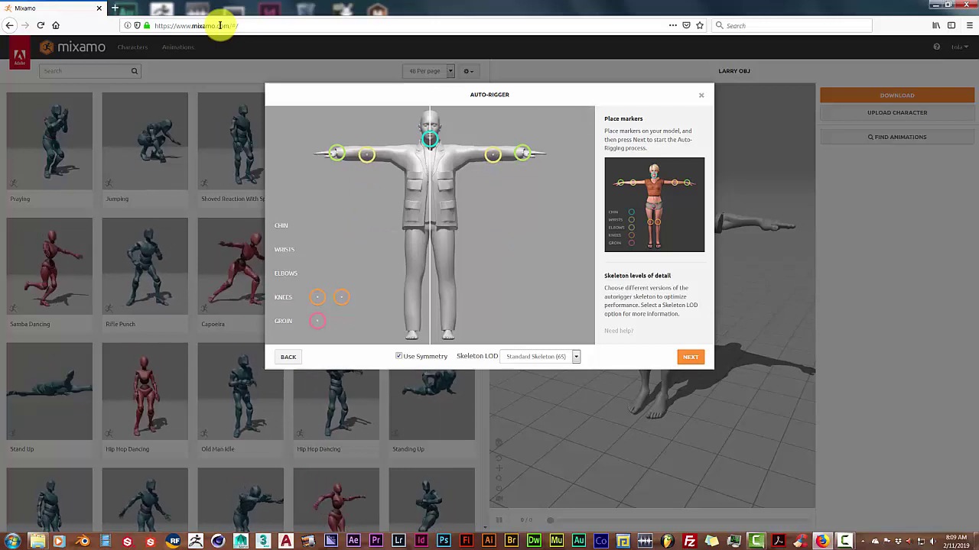
left_click_drag(341, 297, 415, 275)
mouse_move(317, 321)
left_mouse_down()
mouse_move(367, 324)
mouse_move(431, 255)
mouse_move(430, 228)
left_mouse_up()
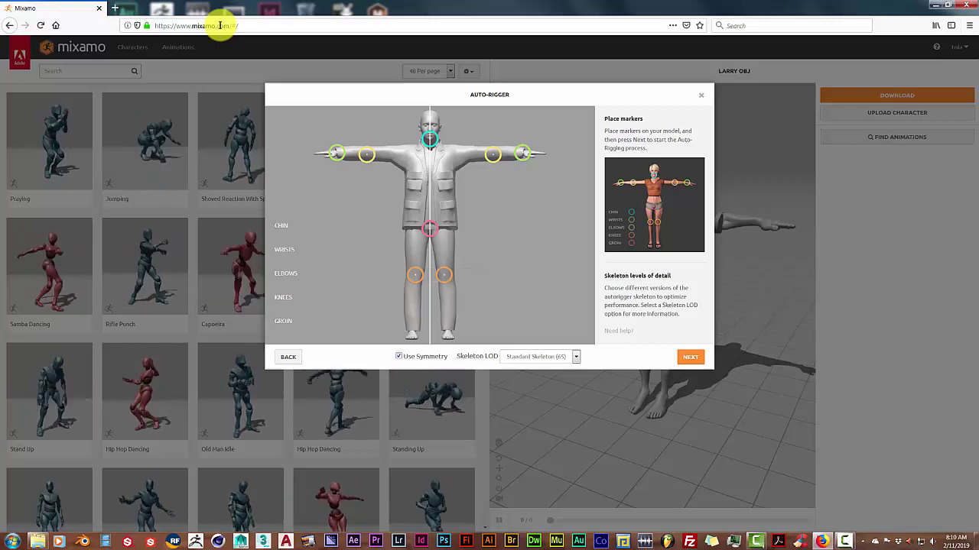
Run the auto-rigging with the Standard Skeleton (65), approve the rigged preview, and proceed with the new character.
key("Return")
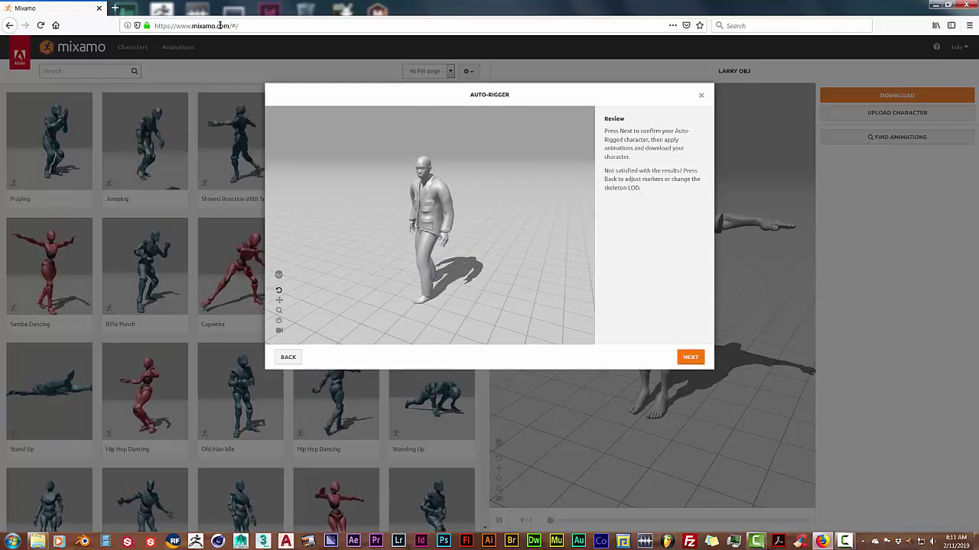
key("Return")
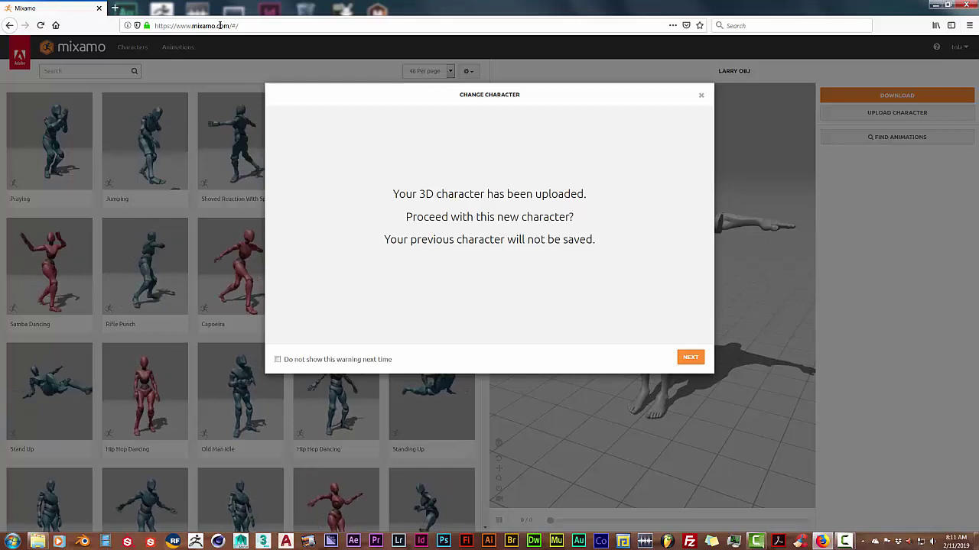
key("Return")
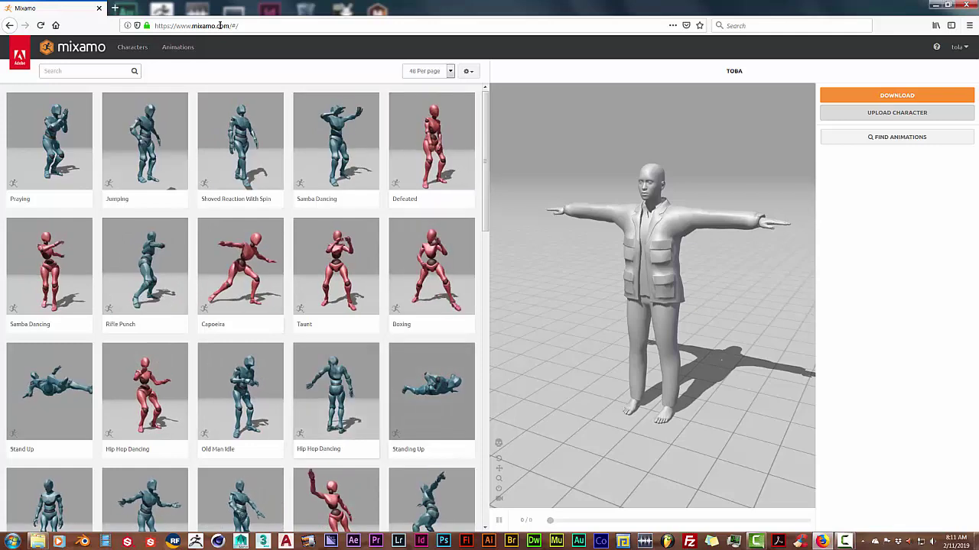
Apply the Jazz Dancing animation to the toba character and turn on its Mirror option.
scroll(336, 383, "down", 2)
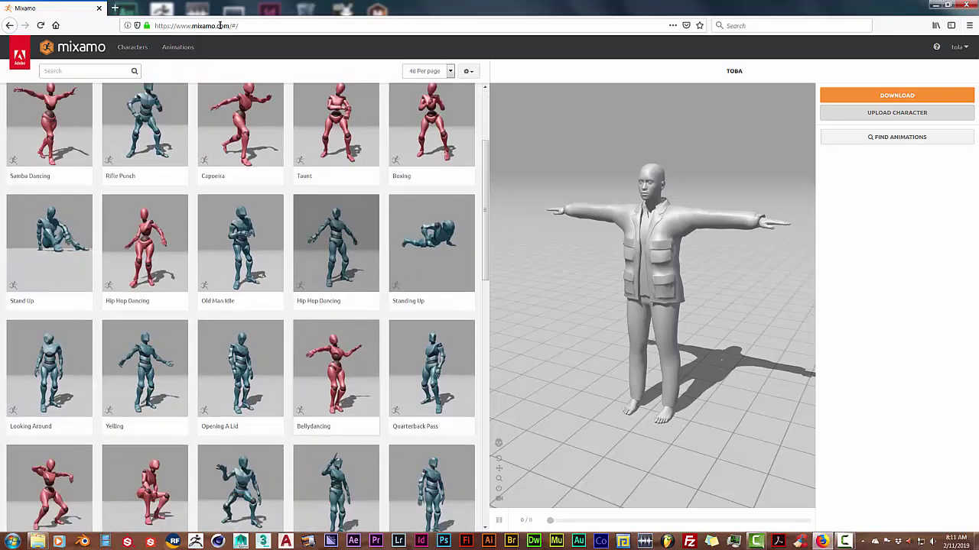
scroll(241, 306, "down", 5)
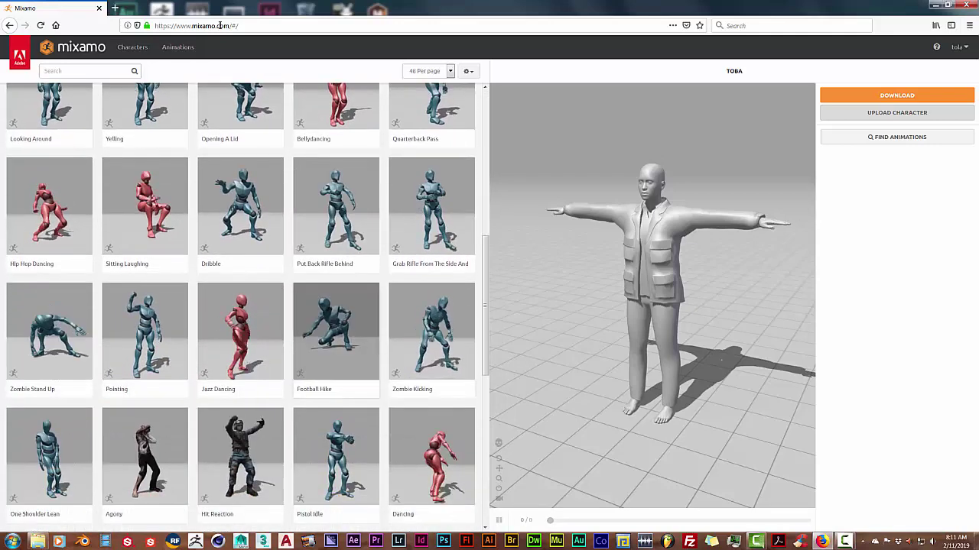
scroll(335, 329, "down", 3)
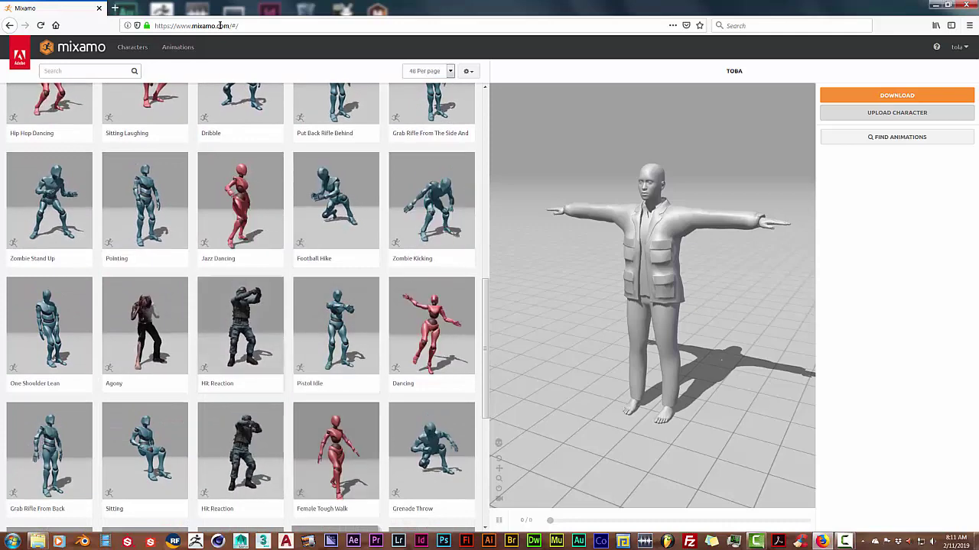
left_click(222, 157)
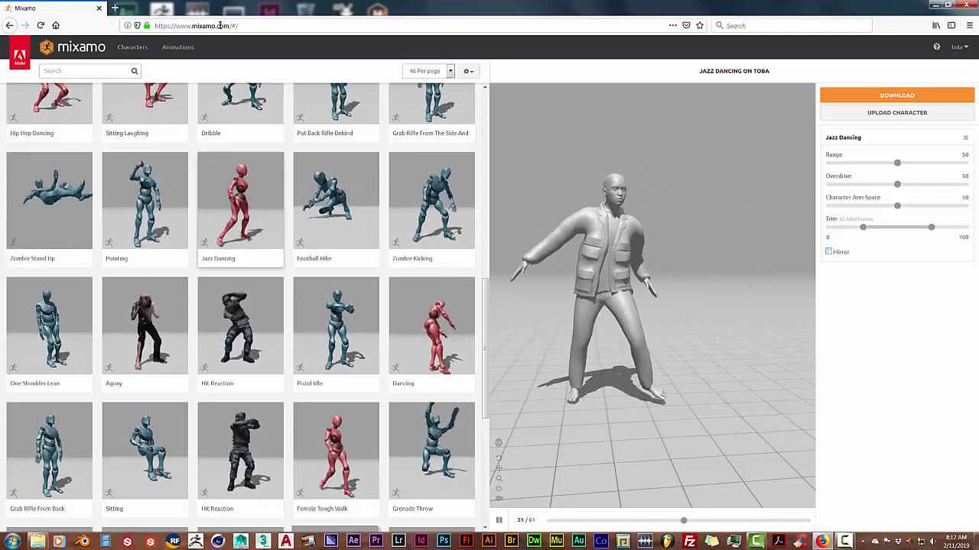
key("space")
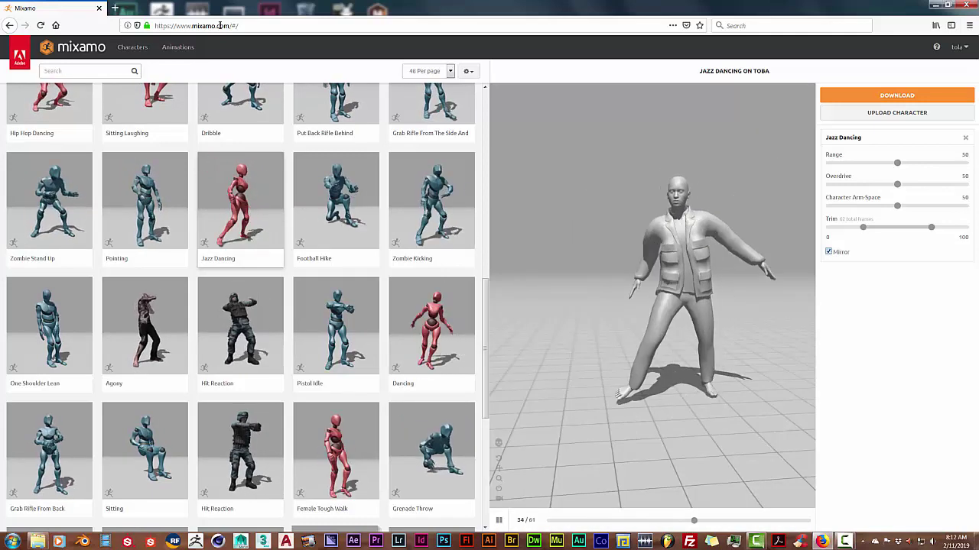